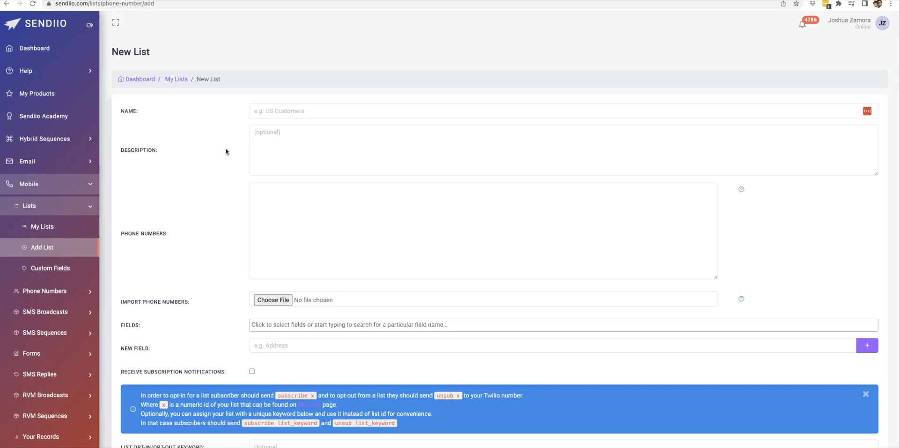
Name the new phone number list 3.0 Demo list.
click(211, 163)
click(285, 111)
text(3.0 Demo list)
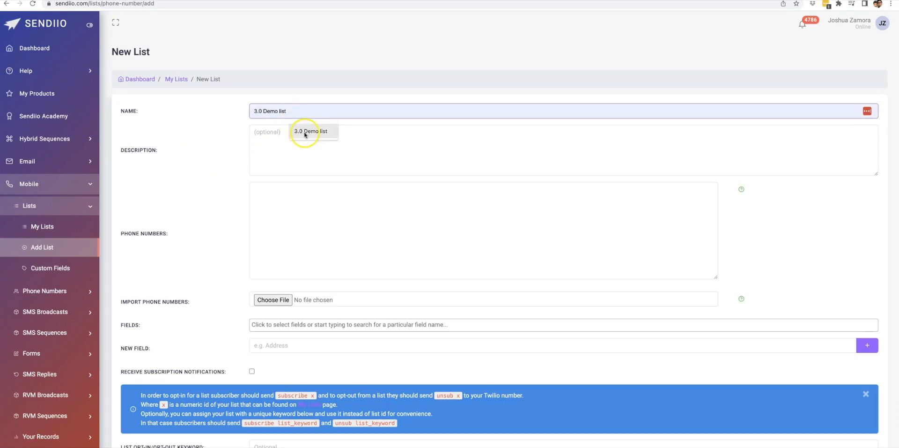
click(310, 132)
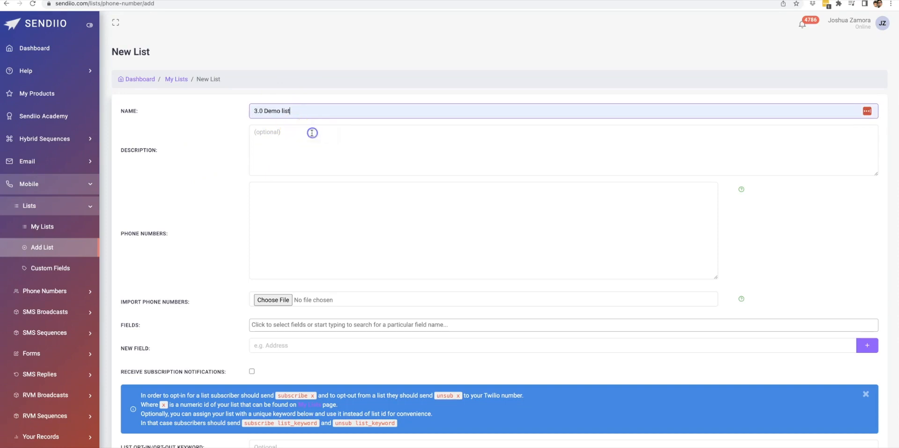
View the help on bulk importing phone numbers into the new list.
click(284, 145)
click(283, 217)
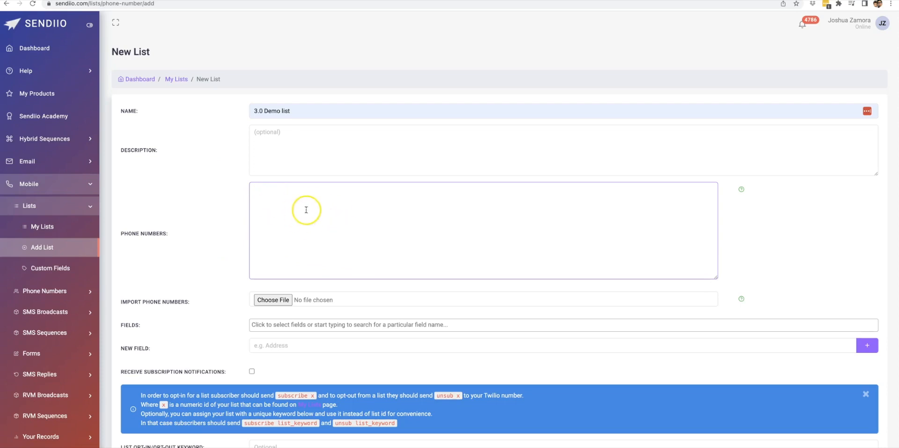
click(760, 223)
scroll(765, 224, down, 1)
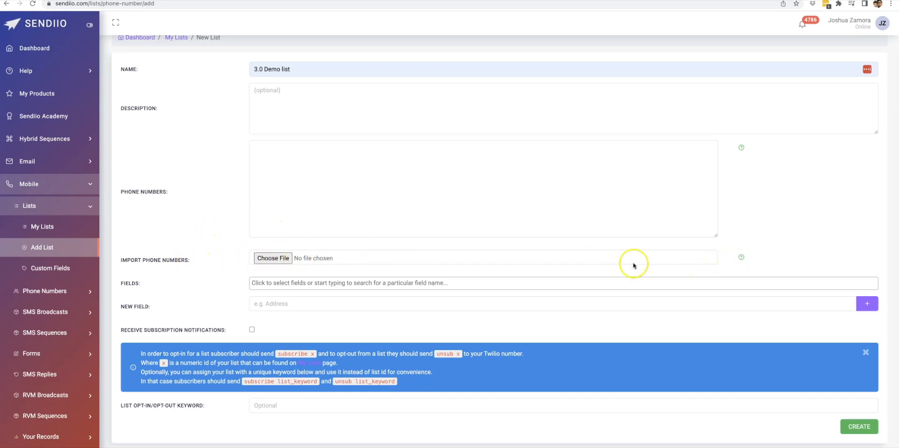
click(742, 258)
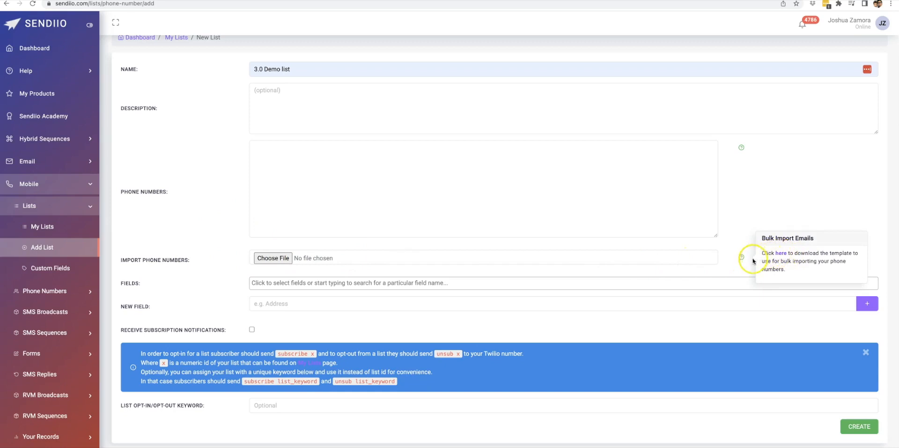
click(729, 268)
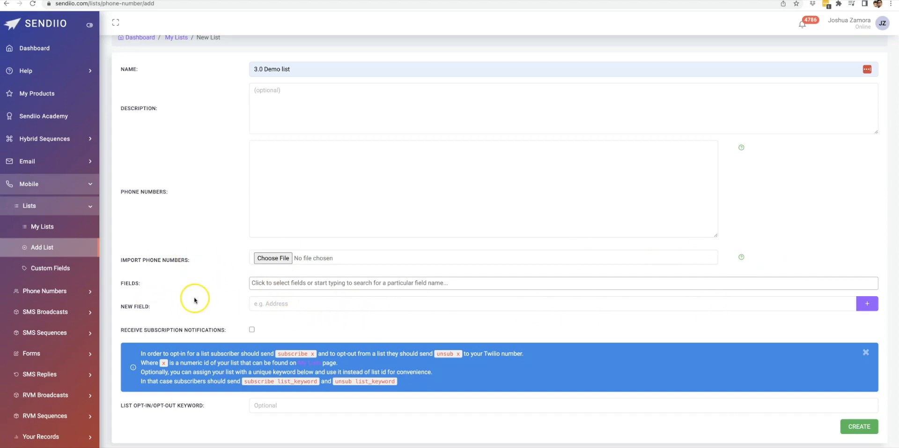
Try out the subscription notification options for the list and switch notifications back off.
click(251, 329)
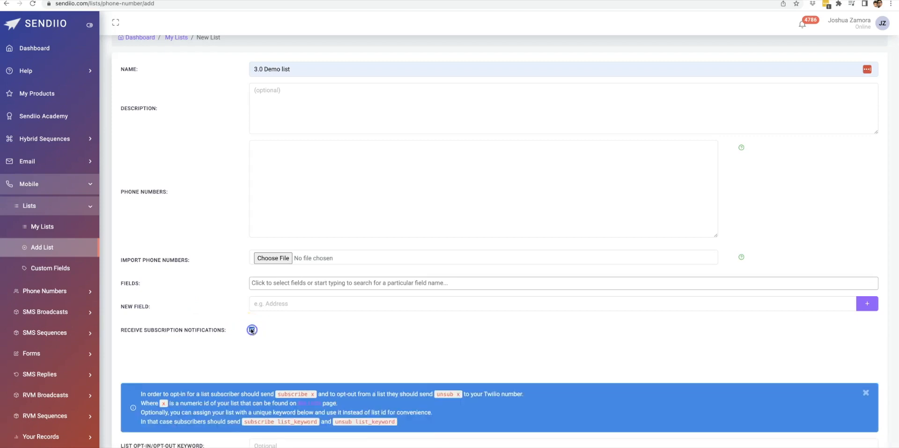
scroll(230, 329, down, 2)
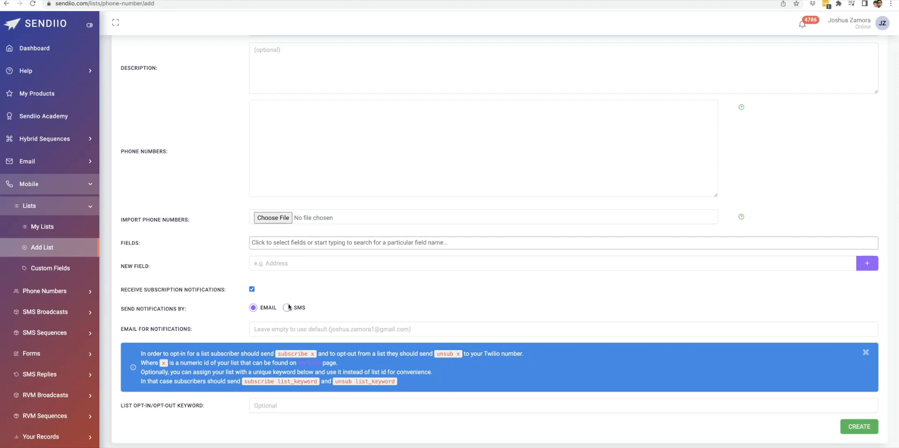
click(252, 289)
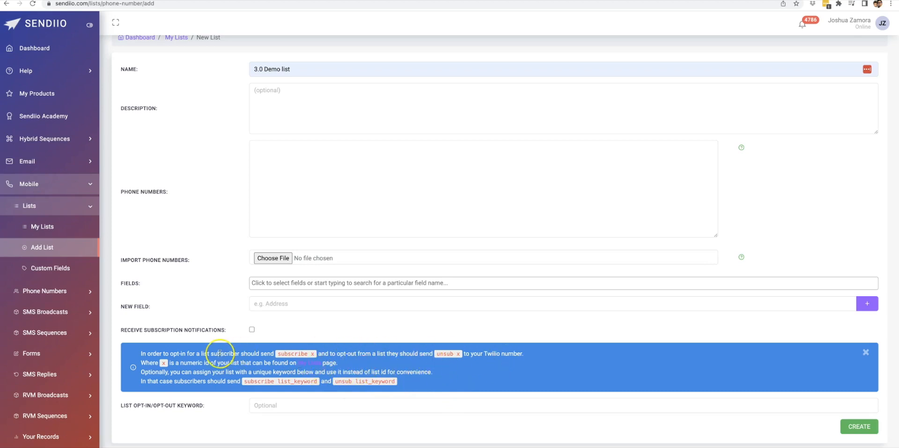
scroll(217, 295, up, 2)
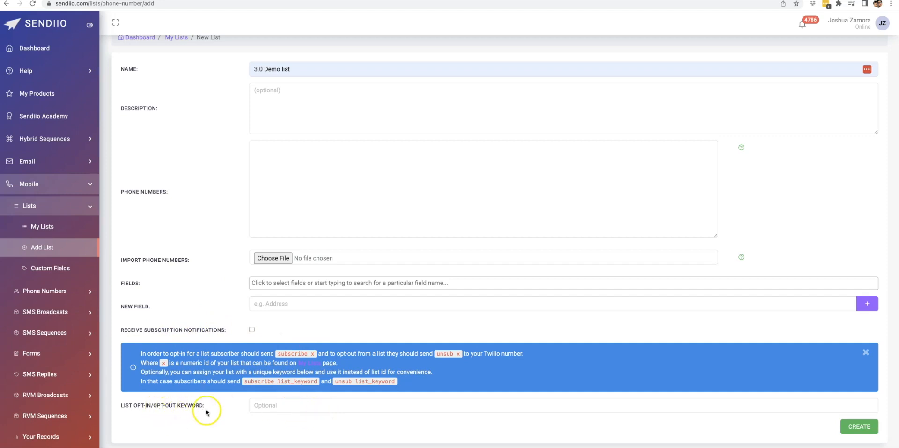
Set the list's opt-in/opt-out keyword to pizzaxyz and create the list.
click(263, 406)
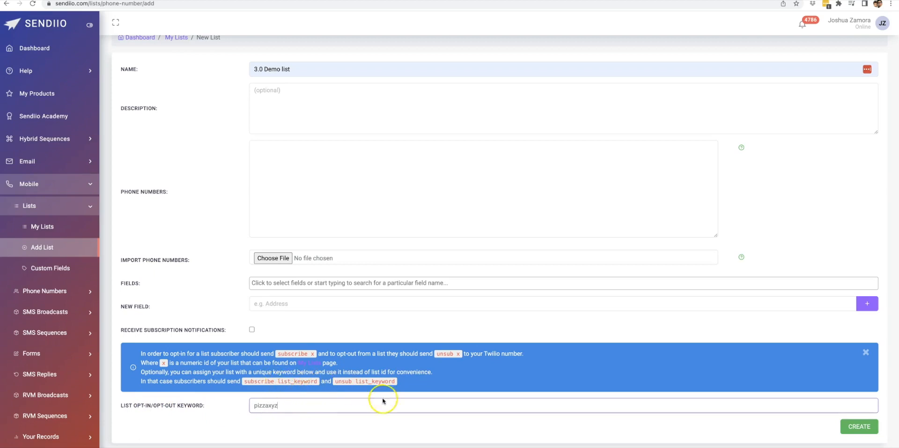
click(402, 416)
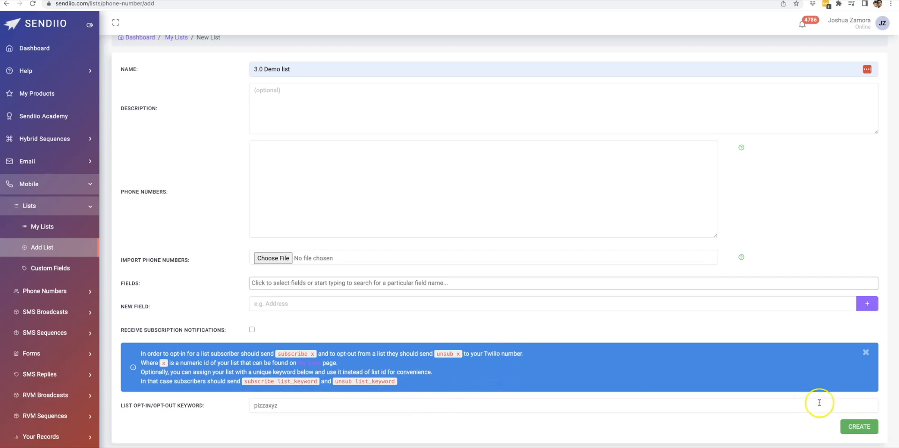
click(853, 426)
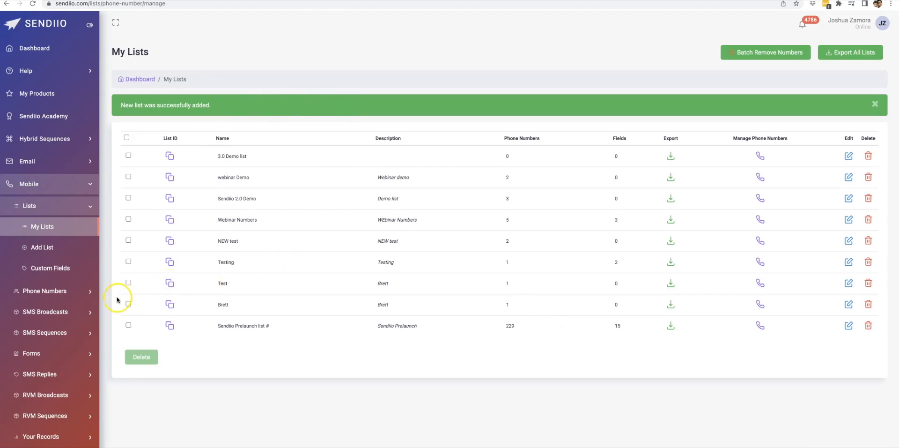
Start a new SMS broadcast named DEmo SMS 3.0 and assign the 3.0 Demo list to it.
click(45, 313)
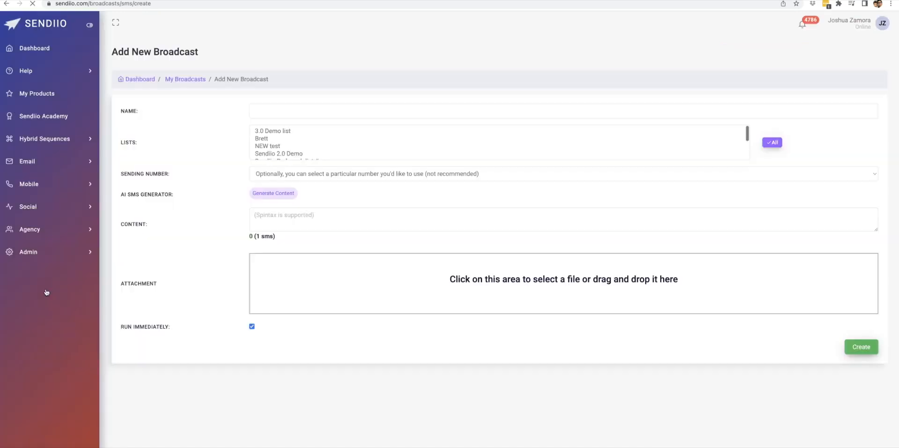
click(313, 127)
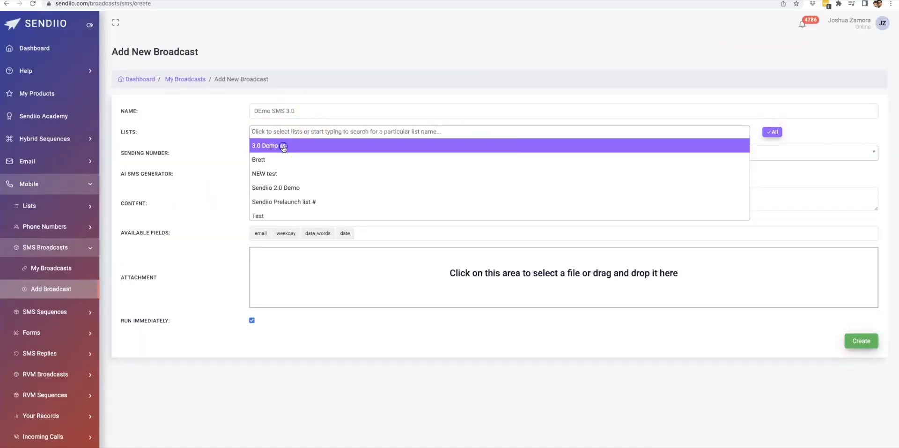
click(284, 147)
Add Sendiio Prelaunch list # and the list named after a person to the broadcast, and choose a specific sending number.
click(322, 136)
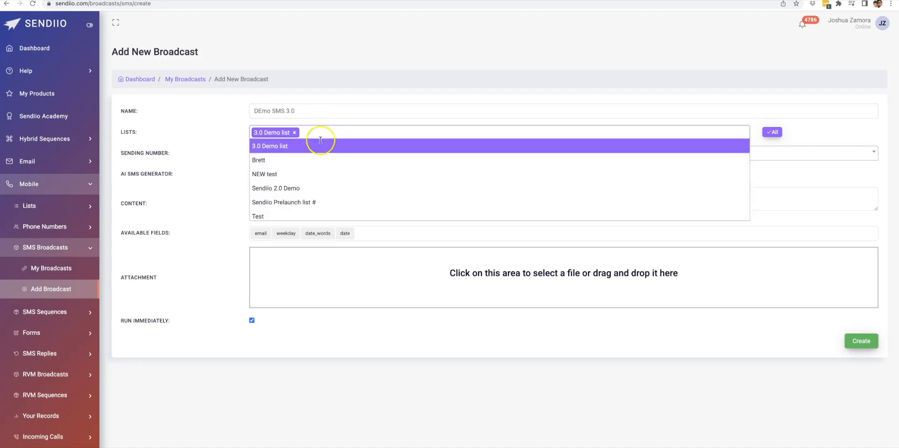
click(304, 202)
click(419, 133)
click(293, 160)
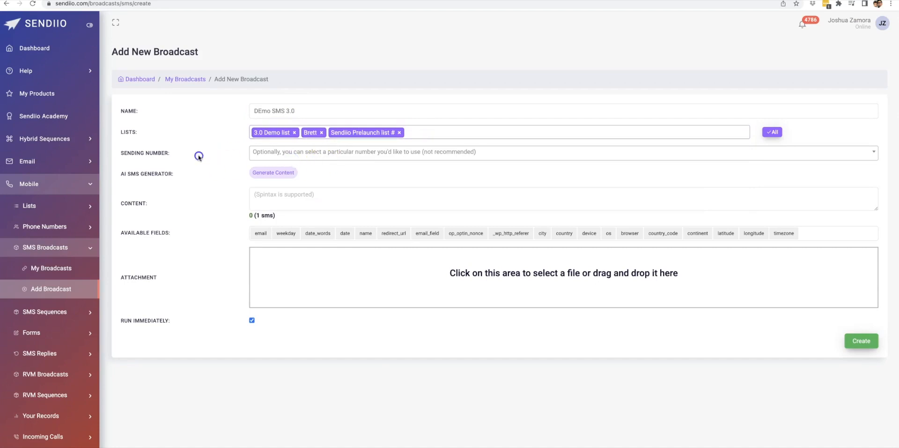
click(303, 152)
click(298, 167)
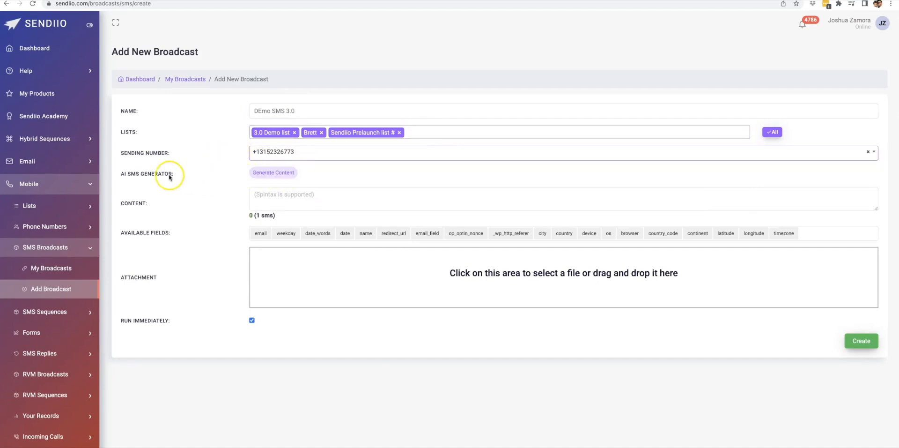
click(280, 172)
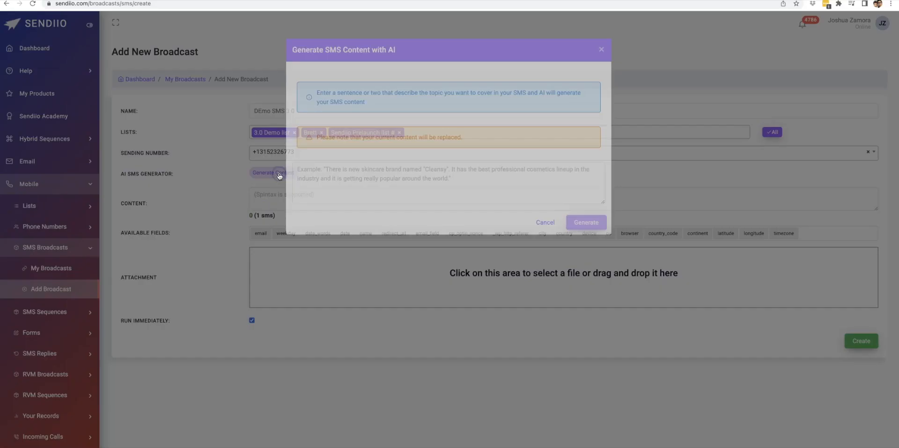
click(347, 187)
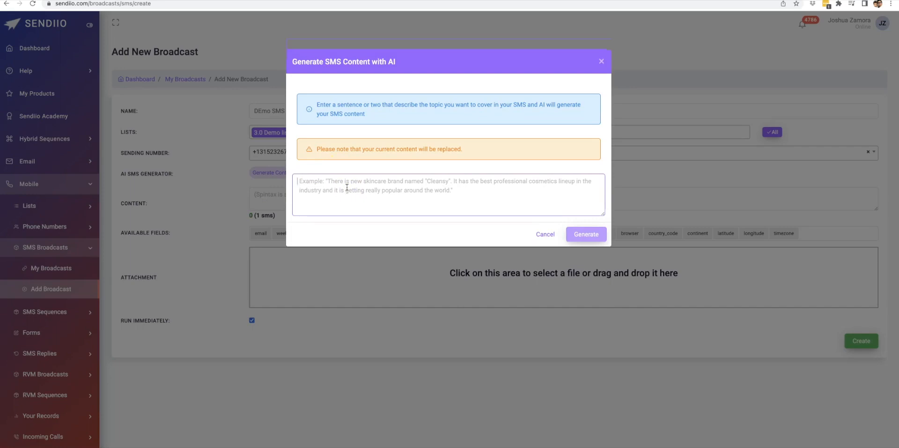
click(302, 187)
text(We are running a Valentines Day Sale for 50% off our best selling pizza.)
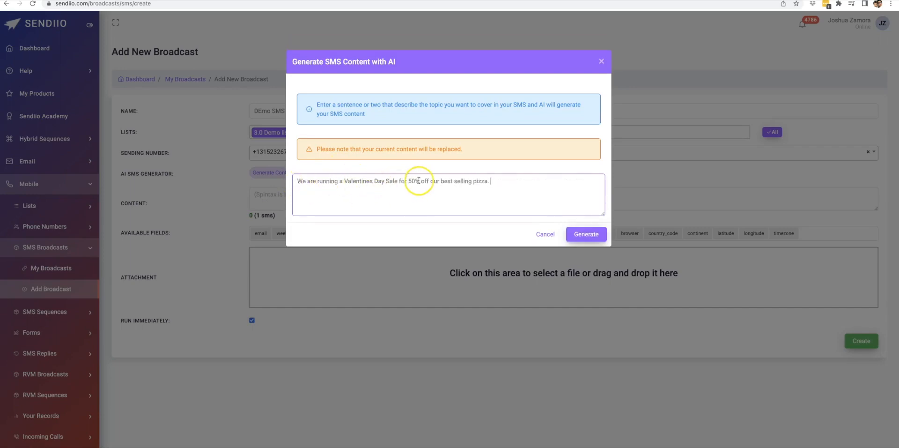
click(581, 235)
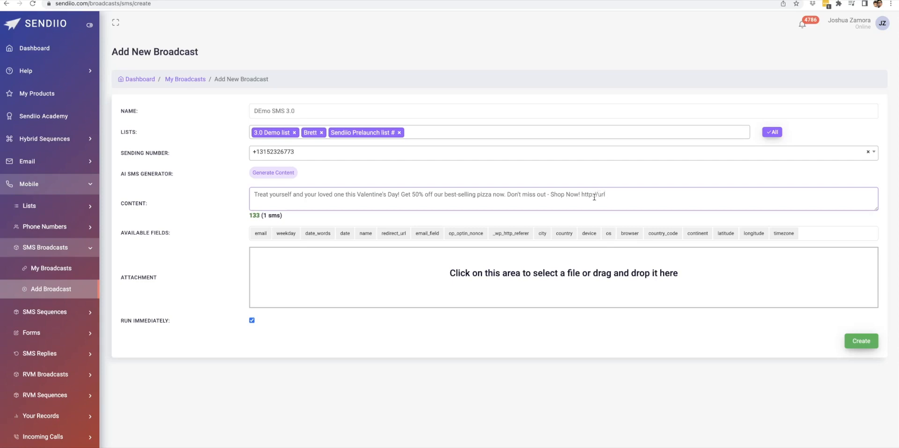
click(197, 213)
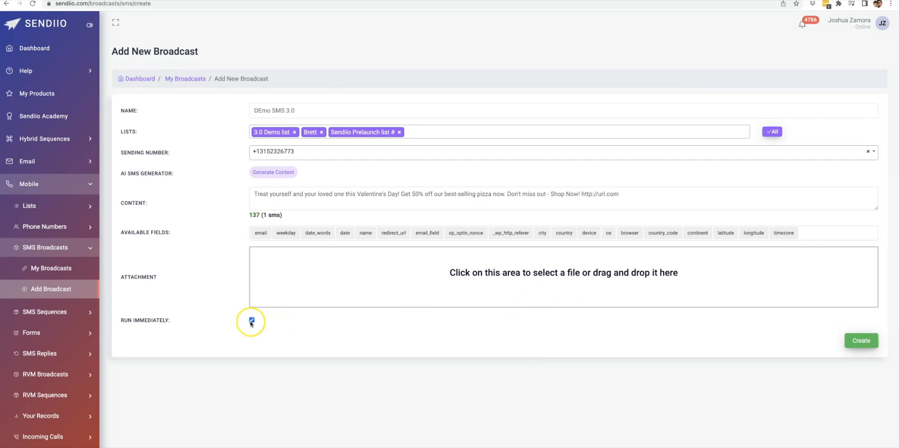
Turn off immediate running for the broadcast and set its start date to 2023-01-20.
click(252, 320)
click(297, 339)
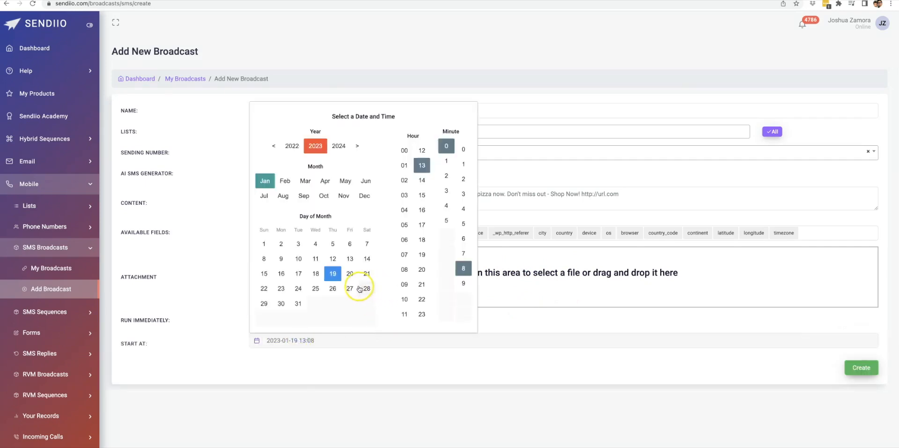
click(348, 275)
click(545, 360)
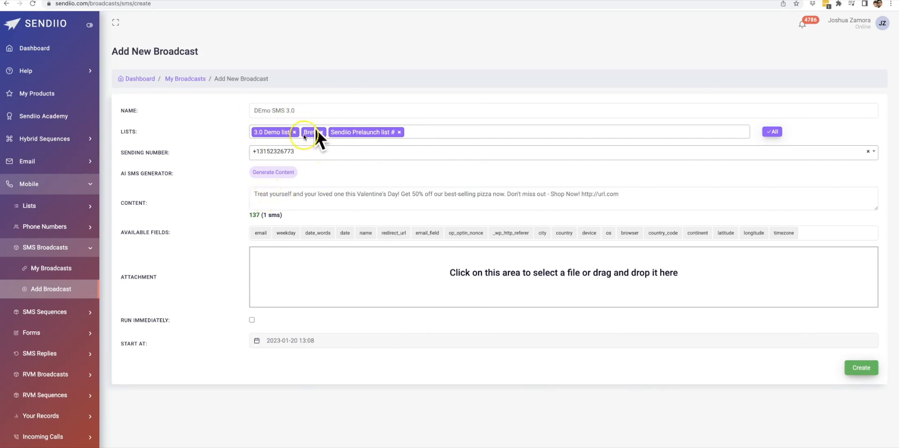
click(324, 339)
click(281, 289)
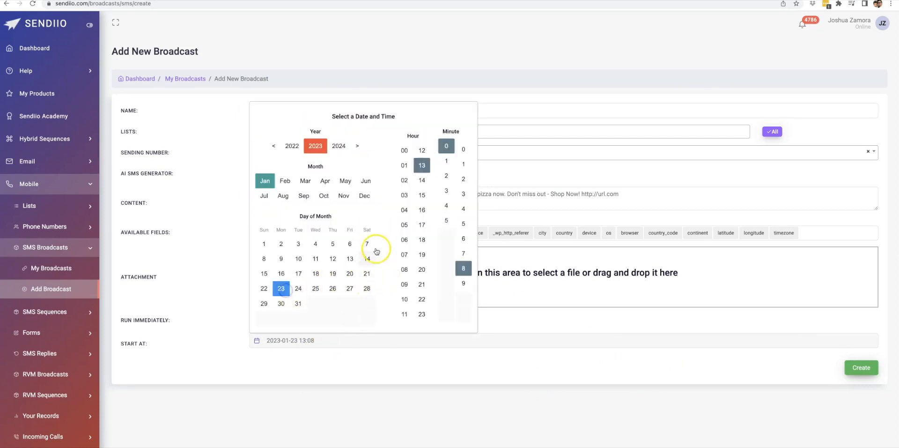
click(412, 196)
click(446, 190)
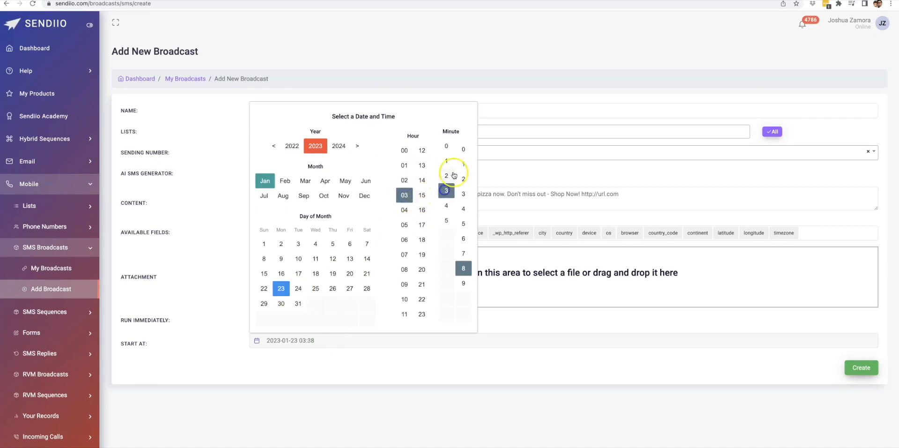
click(463, 149)
click(580, 369)
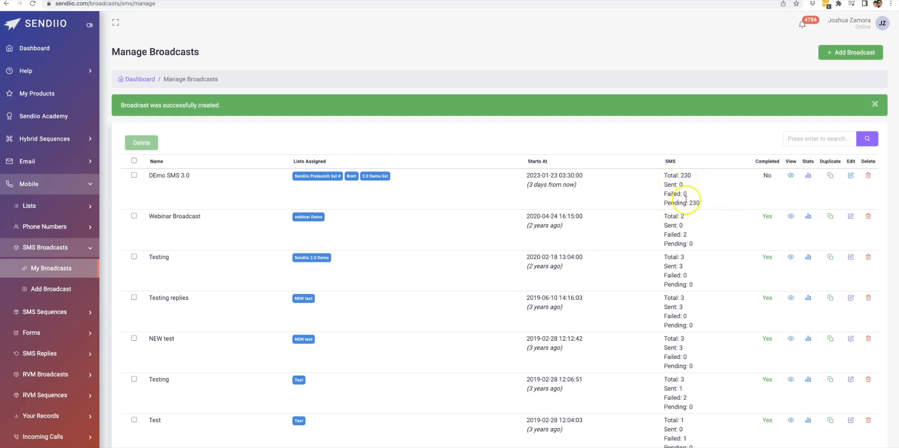
Open the form for adding a new SMS sequence.
click(47, 314)
click(51, 299)
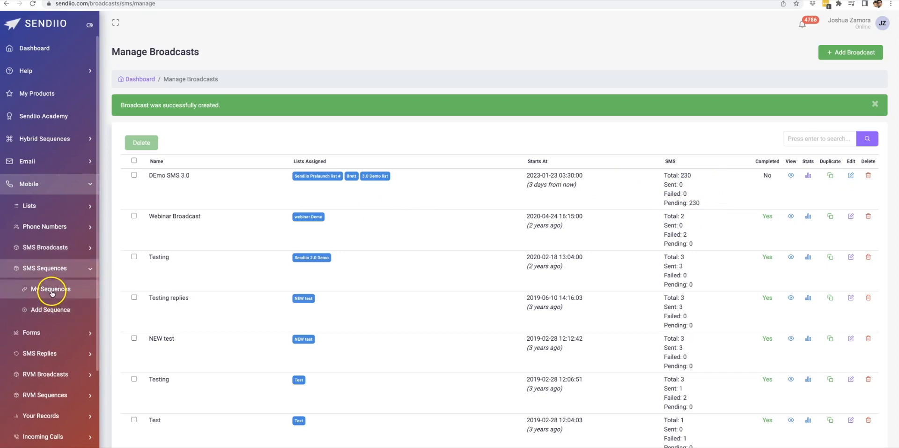
click(49, 311)
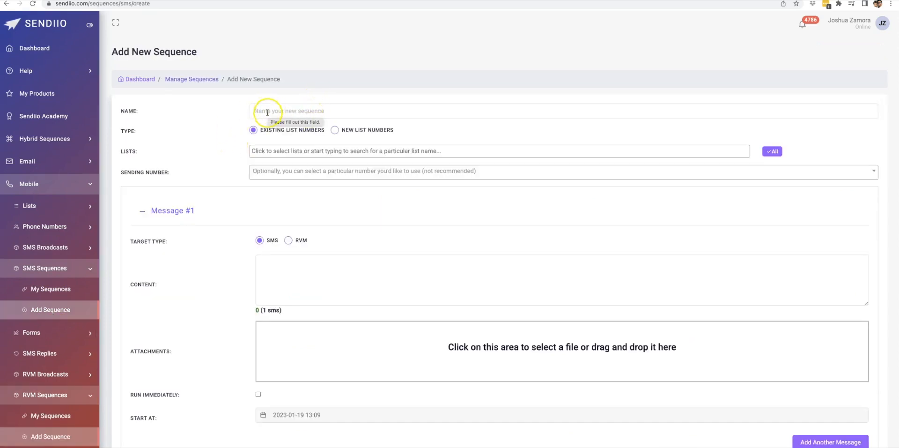
Name the new SMS sequence Demo 3.0 Sequence.
scroll(191, 233, down, 1)
scroll(188, 220, down, 2)
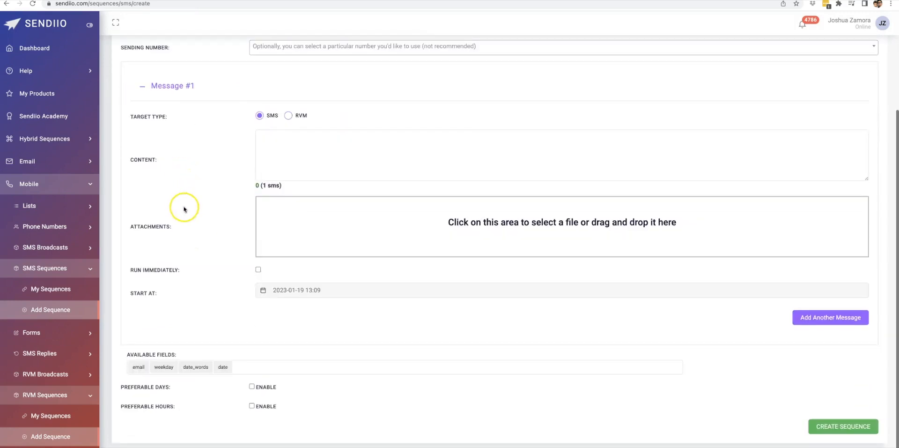
scroll(188, 265, up, 3)
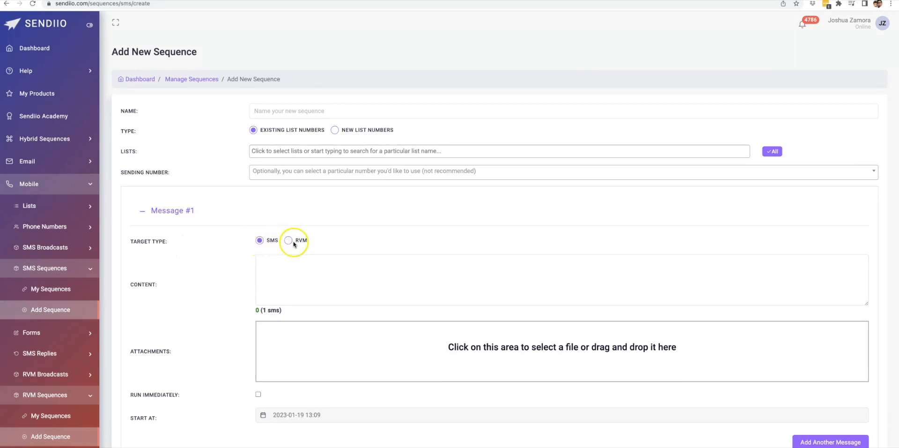
click(279, 110)
text(Dem)
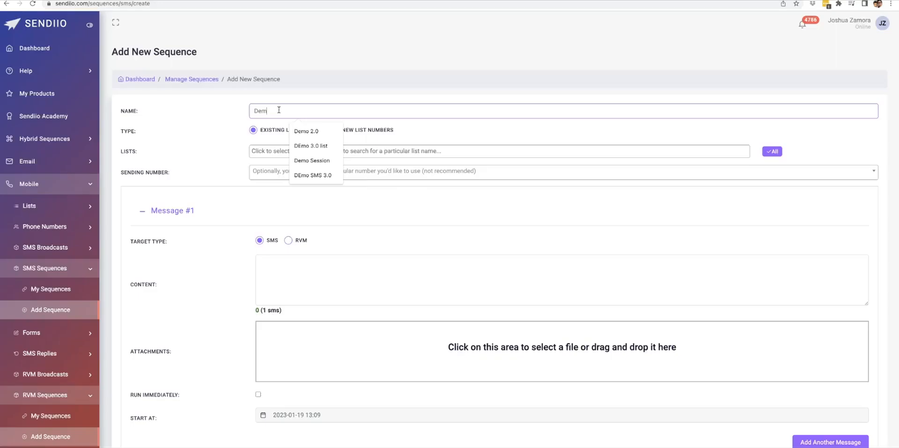
text(o 3.0 Sequence)
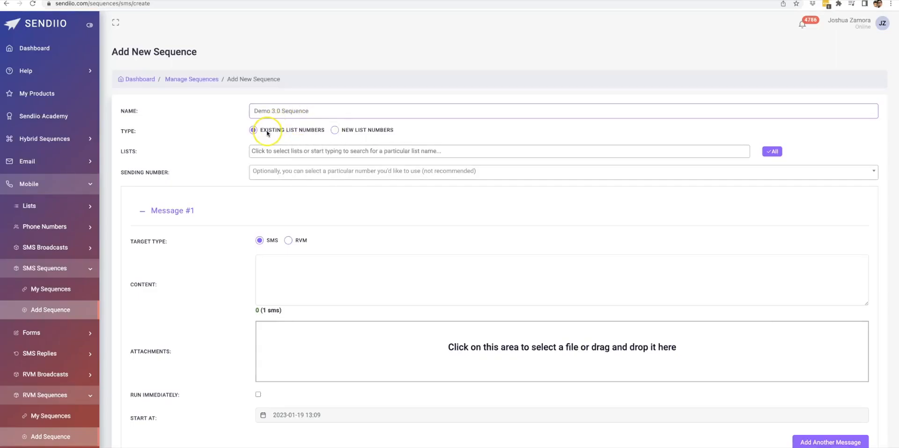
Assign the sequence to the 3.0 Demo list and choose the first available sending number.
click(294, 150)
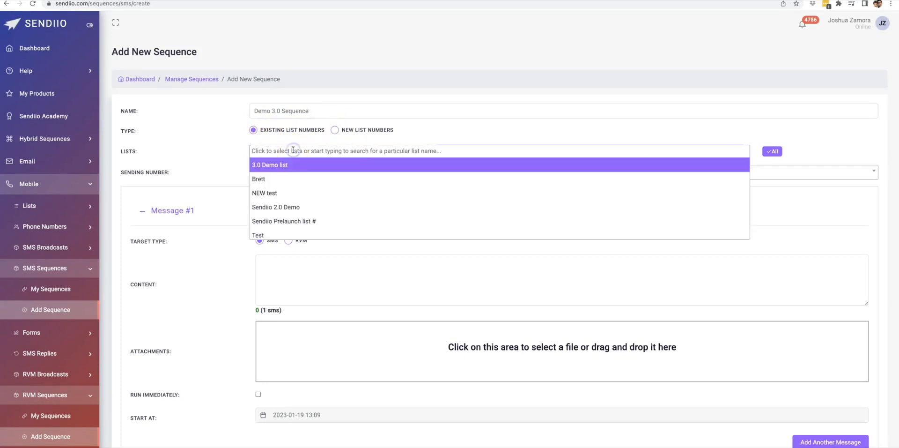
click(297, 165)
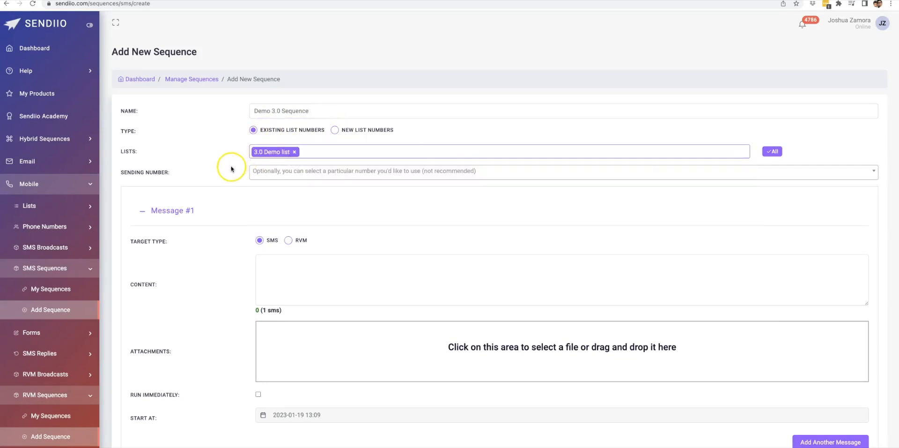
click(276, 176)
click(291, 185)
Examine the first message's content field and the date and time choices for its start.
scroll(231, 195, down, 3)
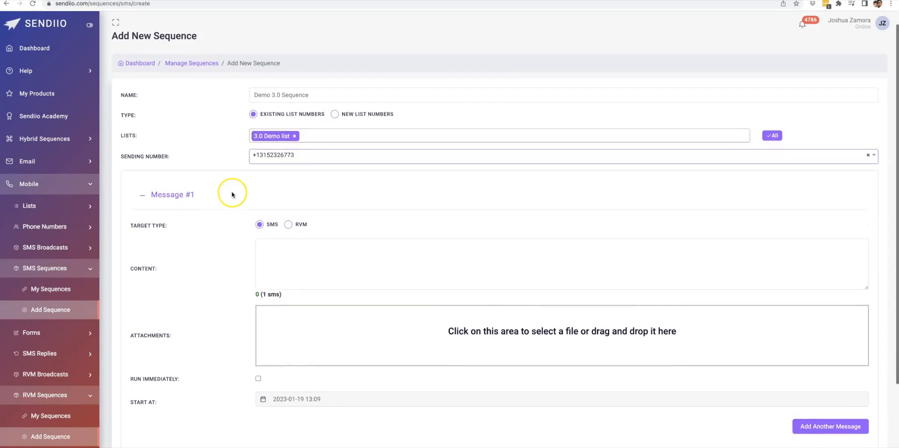
click(285, 165)
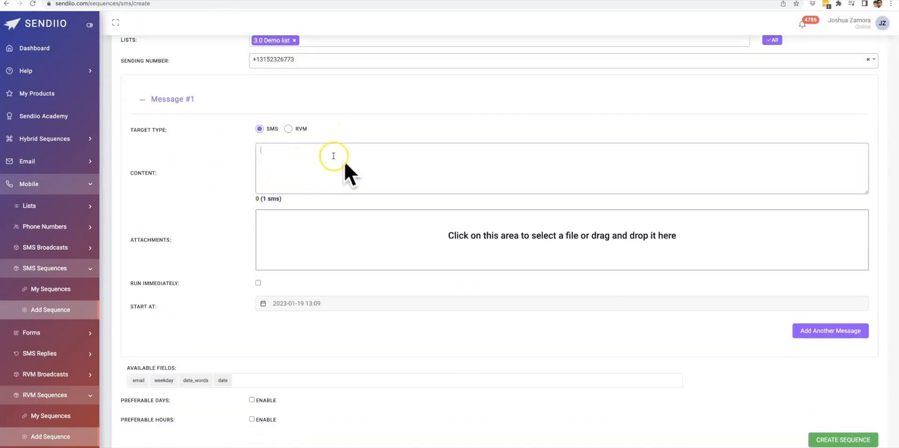
scroll(419, 217, down, 1)
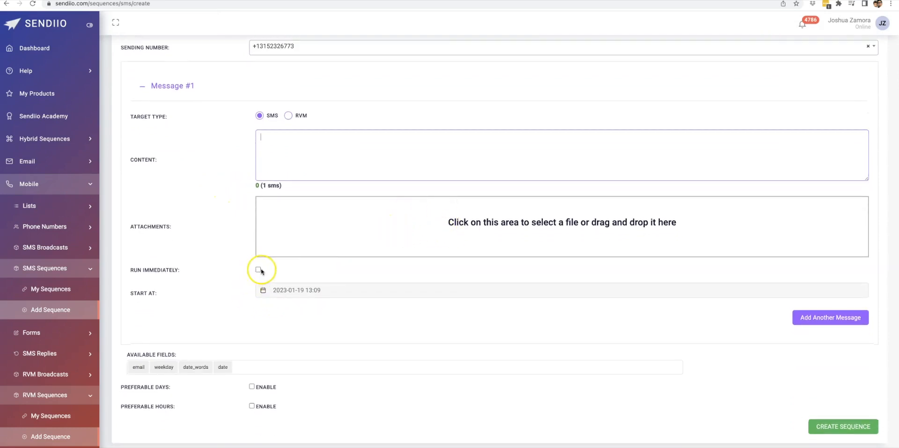
click(288, 291)
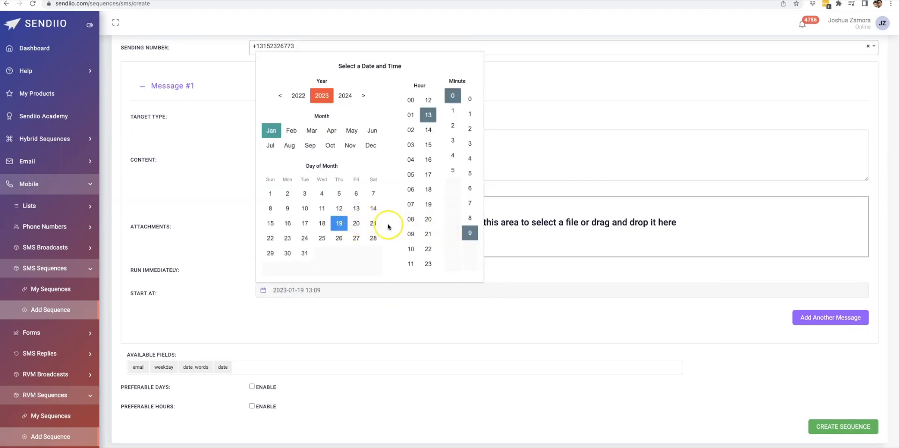
click(238, 250)
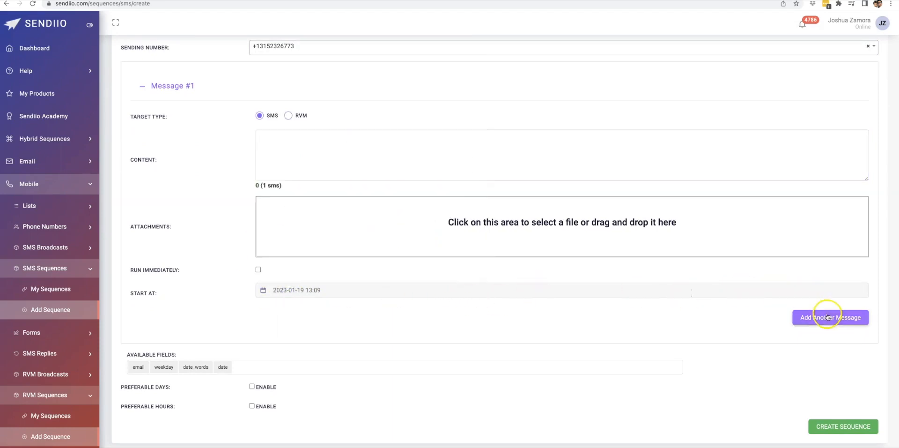
Enter "asdfsdfasdfasdfasdf" as the first message's SMS content and add another message to the sequence.
click(827, 316)
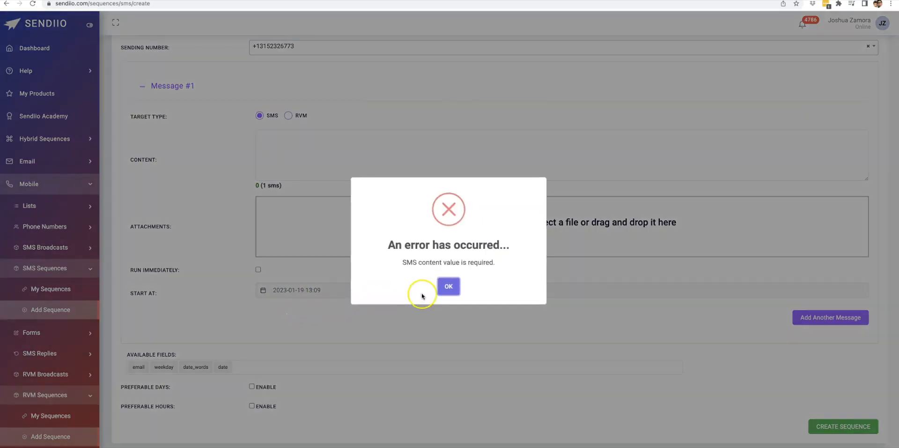
click(448, 286)
click(303, 157)
text(asdfsdfasdfasdfasdf)
click(808, 321)
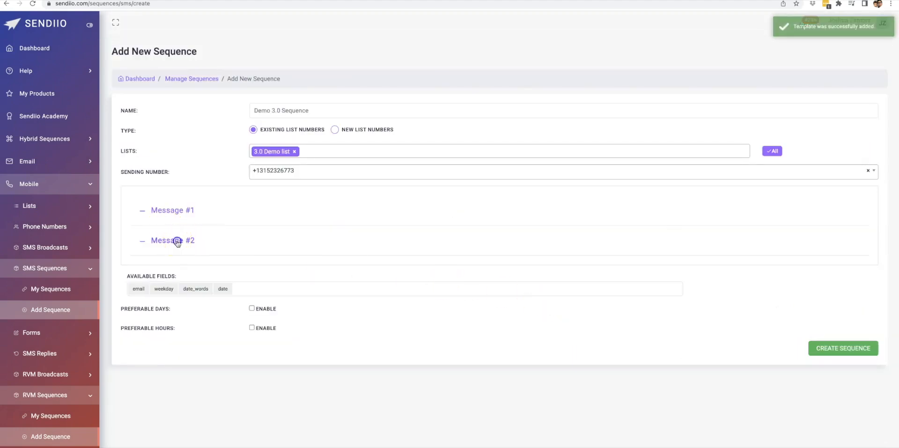
Expand Message #2 and examine its target type, send delay, content and attachment settings.
click(177, 241)
scroll(303, 284, down, 2)
scroll(391, 302, down, 2)
scroll(381, 299, up, 4)
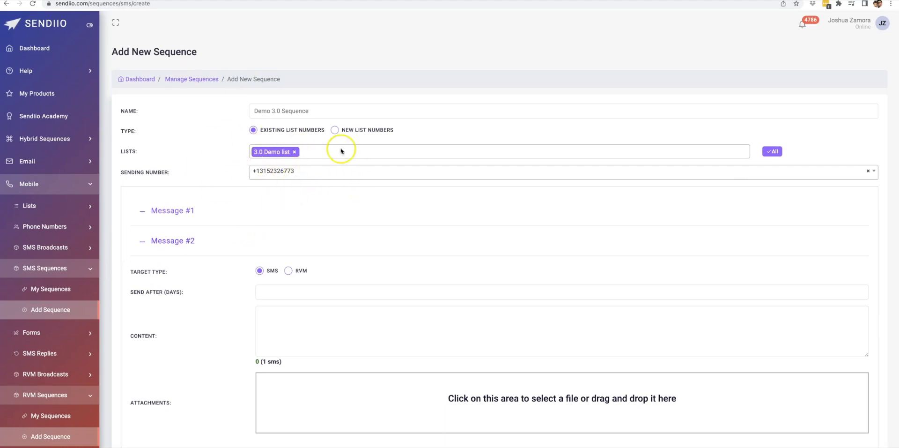
scroll(287, 220, down, 2)
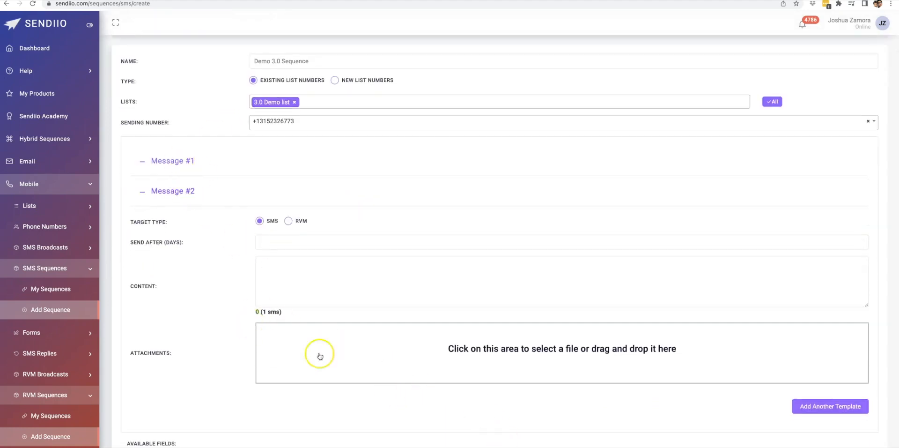
scroll(365, 244, down, 3)
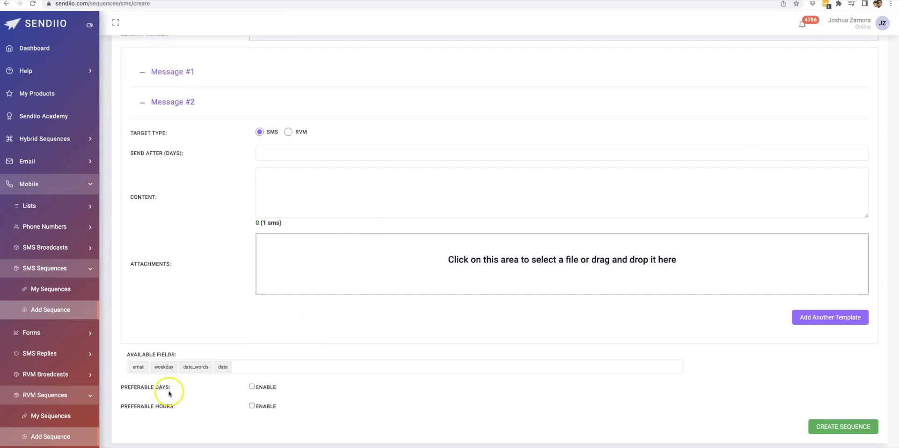
Enable preferable days and preferable hours for the sequence, and select Monday through Friday as the days.
click(253, 387)
scroll(253, 382, down, 1)
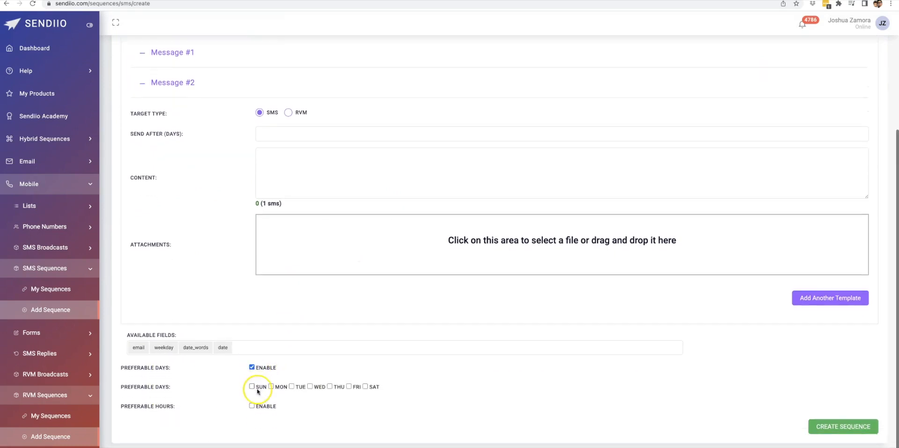
click(253, 405)
scroll(277, 391, down, 1)
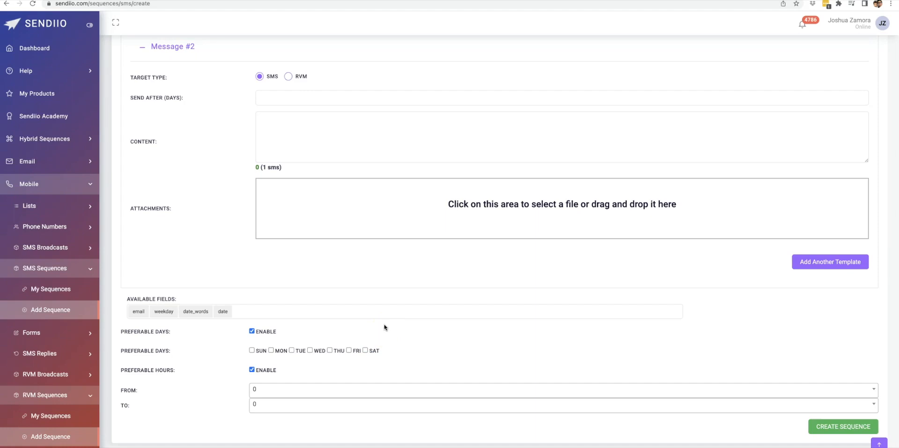
click(291, 350)
click(331, 350)
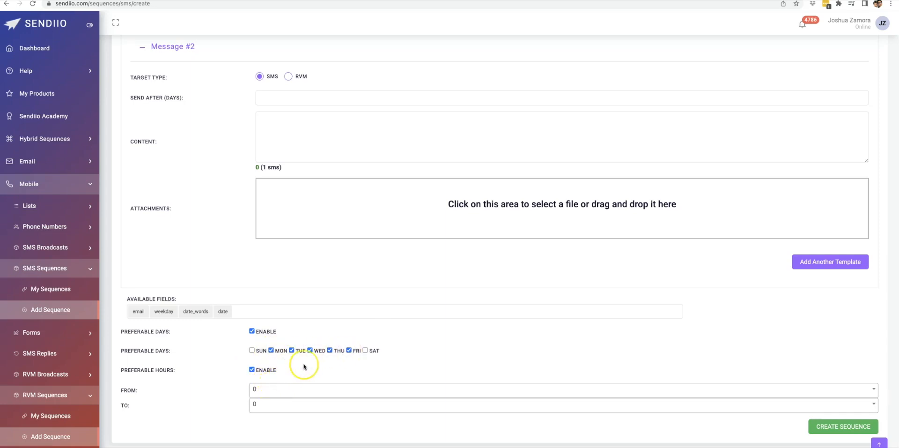
Set the sequence's preferable hours from 8 to 9.
click(269, 393)
scroll(267, 374, down, 3)
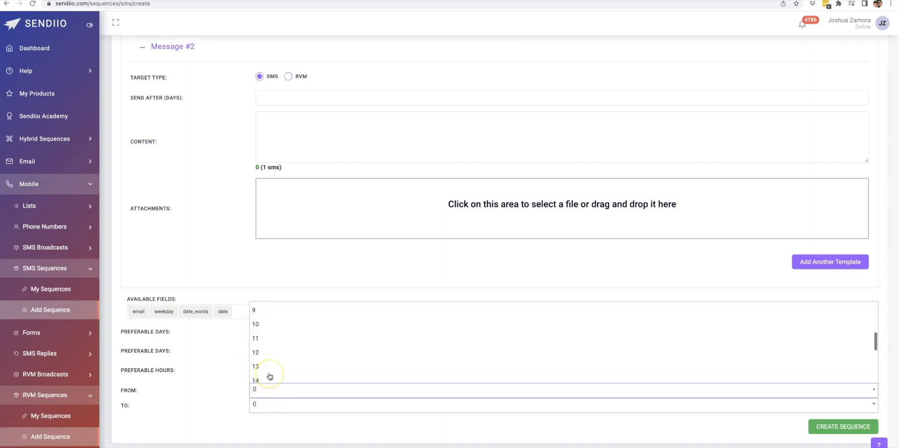
scroll(270, 337, up, 2)
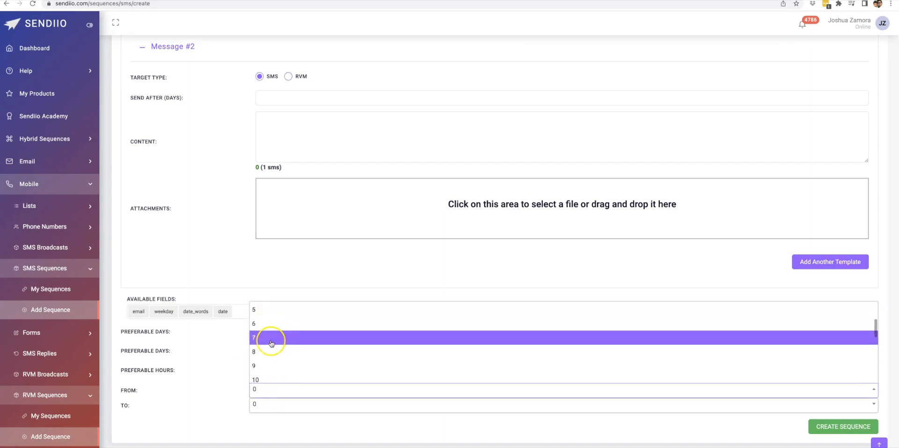
click(271, 349)
click(283, 404)
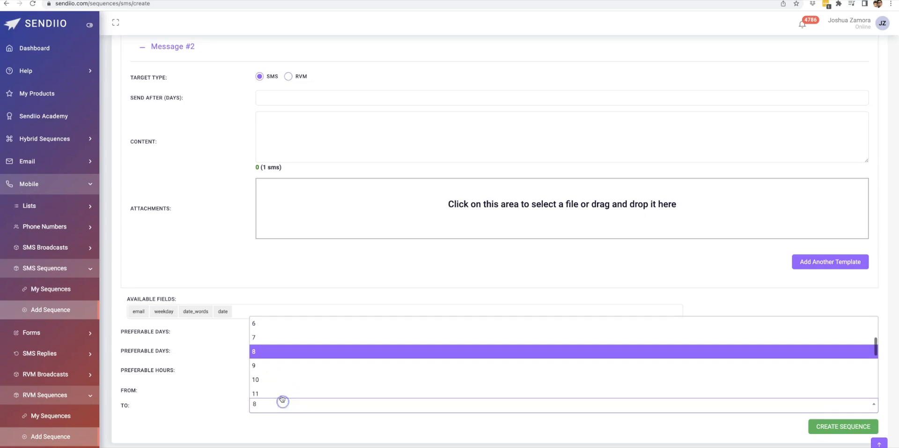
click(271, 365)
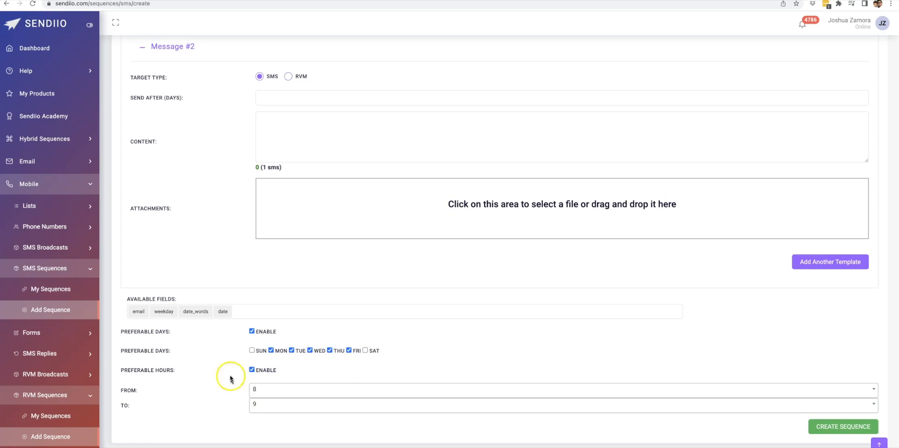
Open the form for adding an RVM broadcast and view the options for a text source.
scroll(70, 352, down, 3)
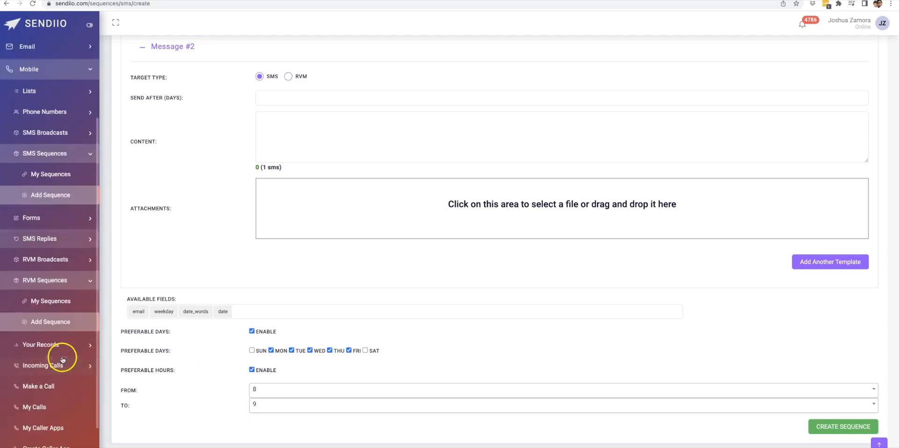
click(49, 261)
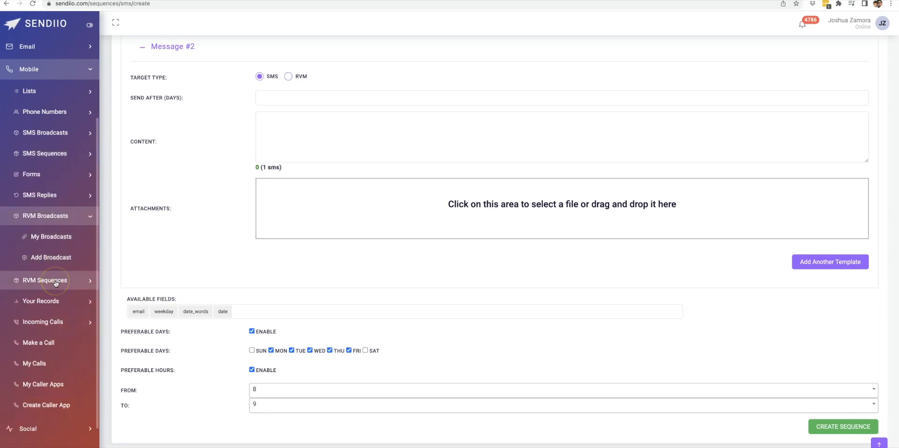
click(52, 261)
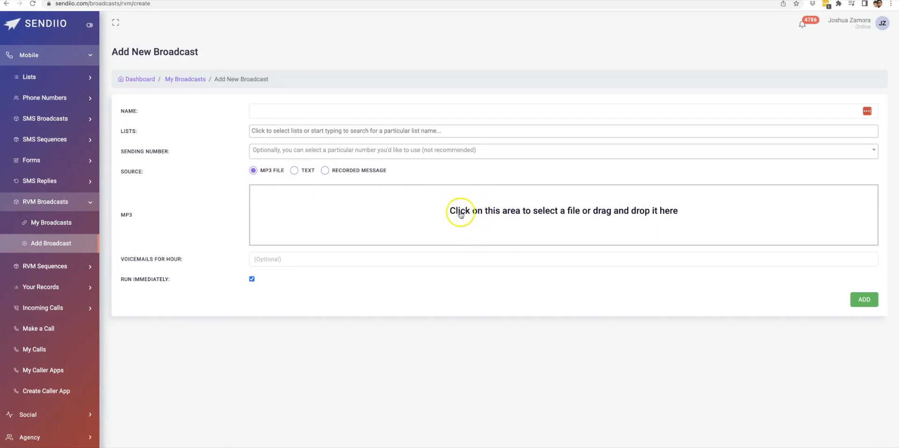
click(294, 171)
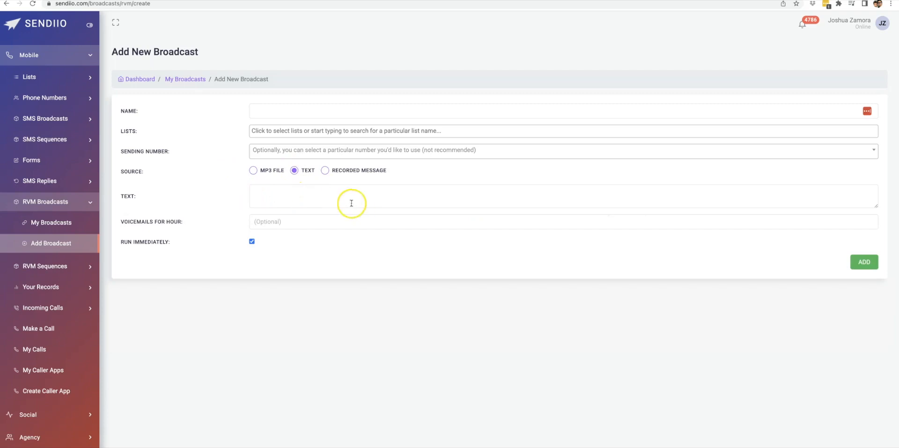
Open the management page for recorded RVM messages.
click(50, 287)
click(41, 265)
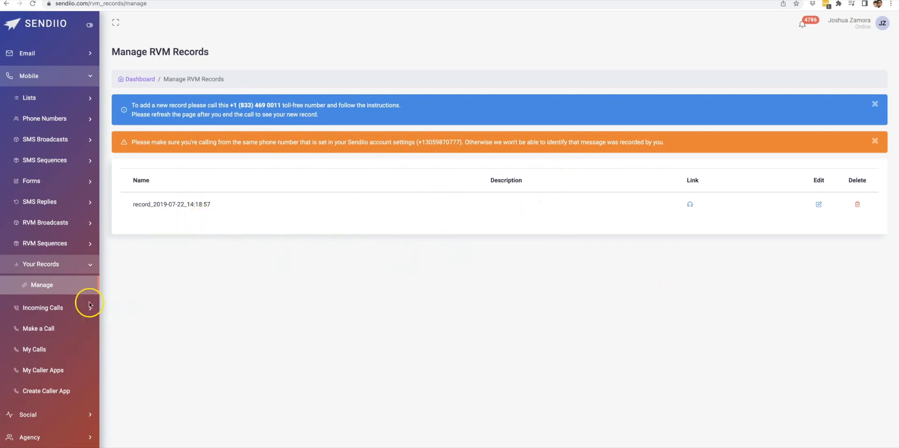
Return to the new RVM broadcast form and set its source to the recorded message record_2019-07-22_14:18:57.
click(49, 222)
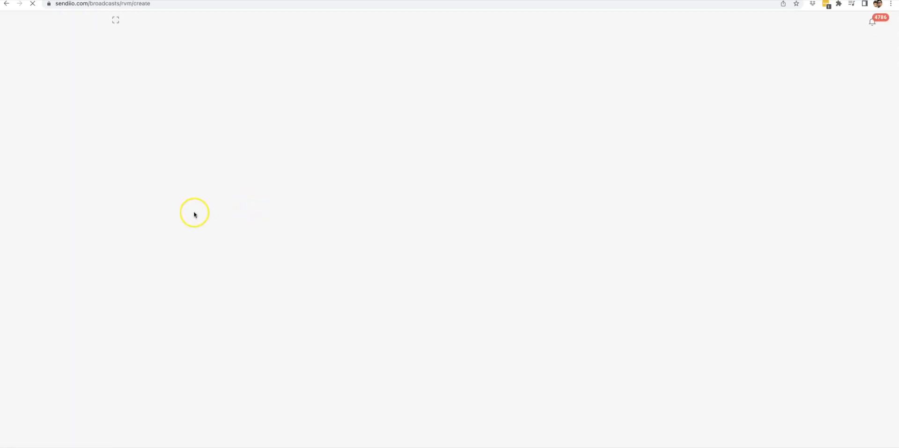
click(327, 171)
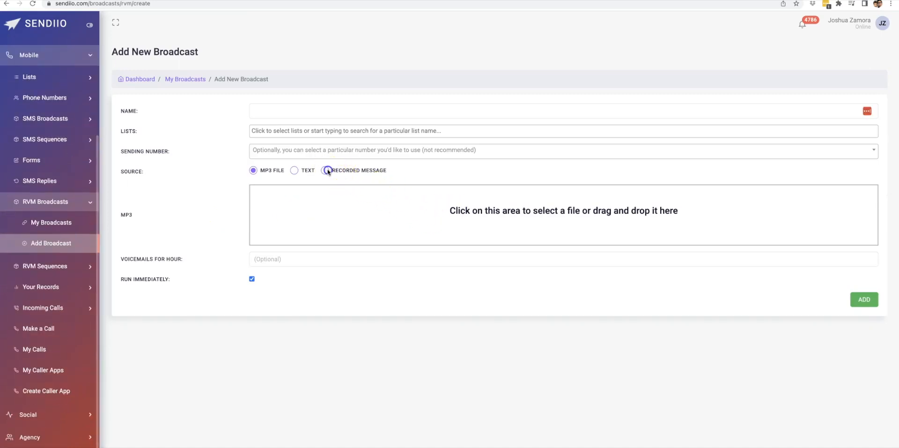
click(322, 191)
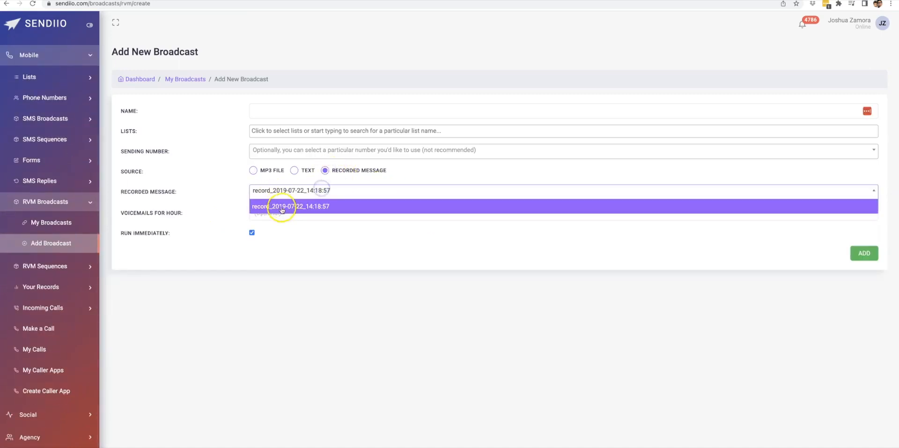
click(232, 209)
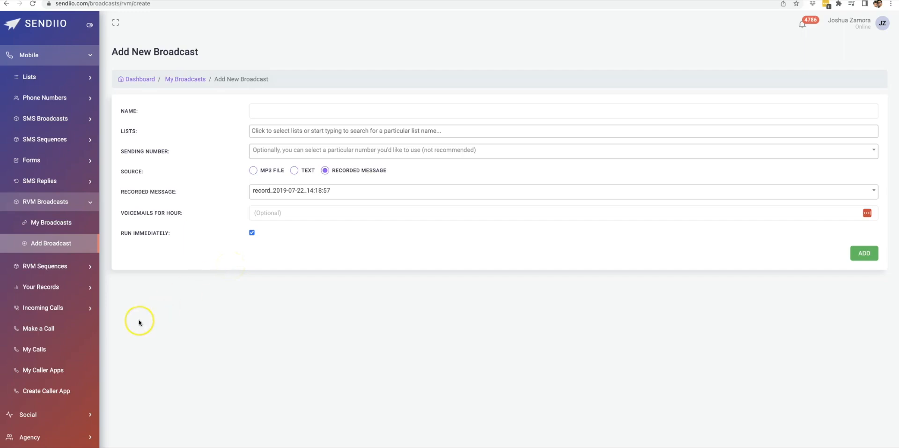
Open the page for making a call and select Demo as the call app.
click(42, 329)
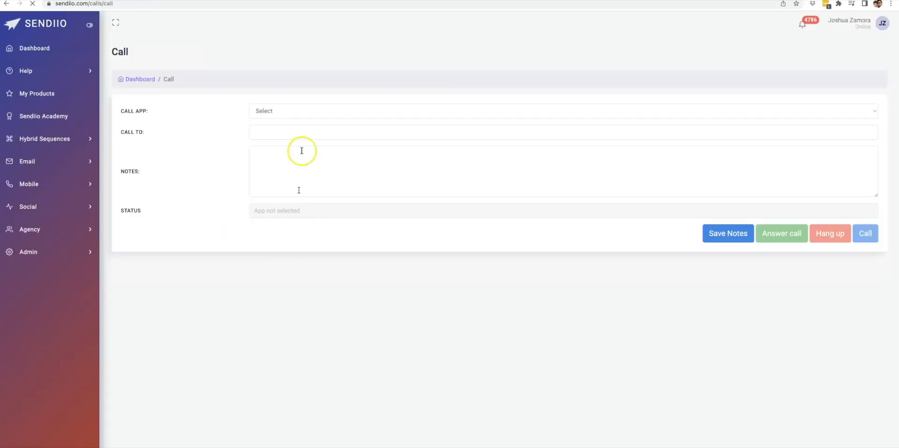
click(302, 114)
click(293, 122)
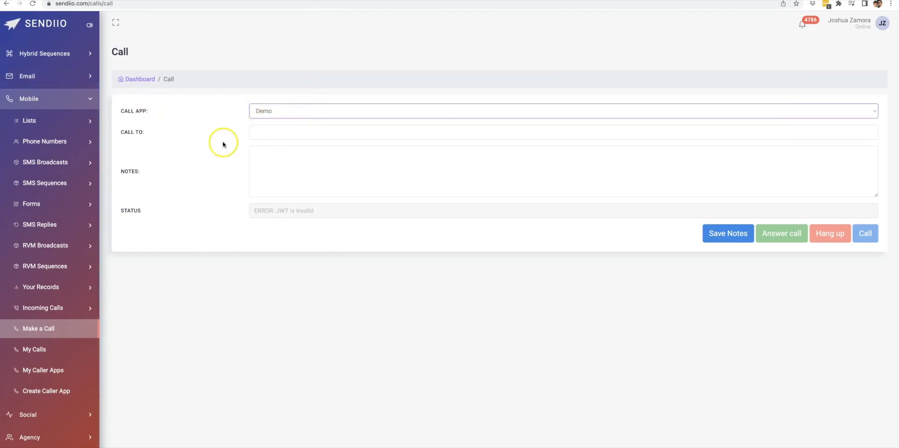
click(296, 134)
click(221, 129)
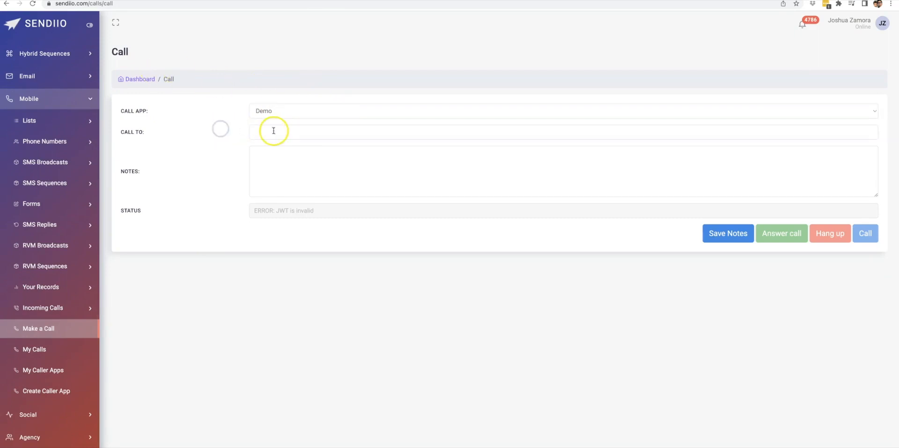
click(259, 131)
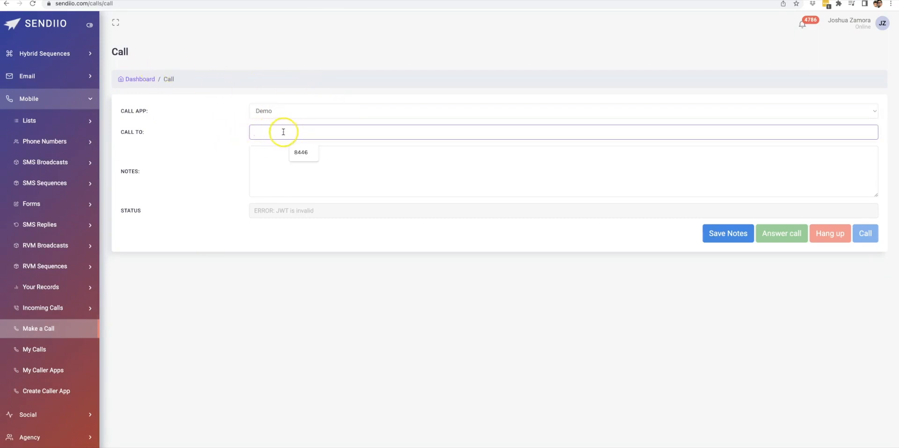
click(233, 149)
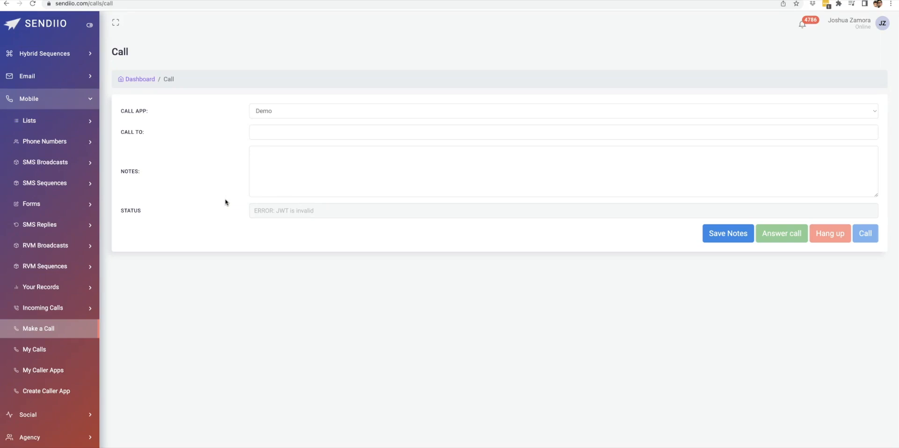
Open the SMS replies page and review the keyword-triggered replies on the SMS bot replies management page.
click(43, 226)
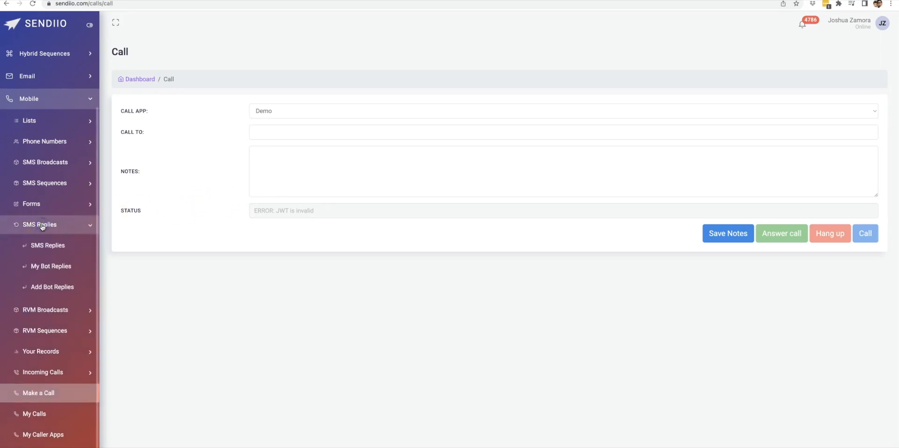
click(47, 249)
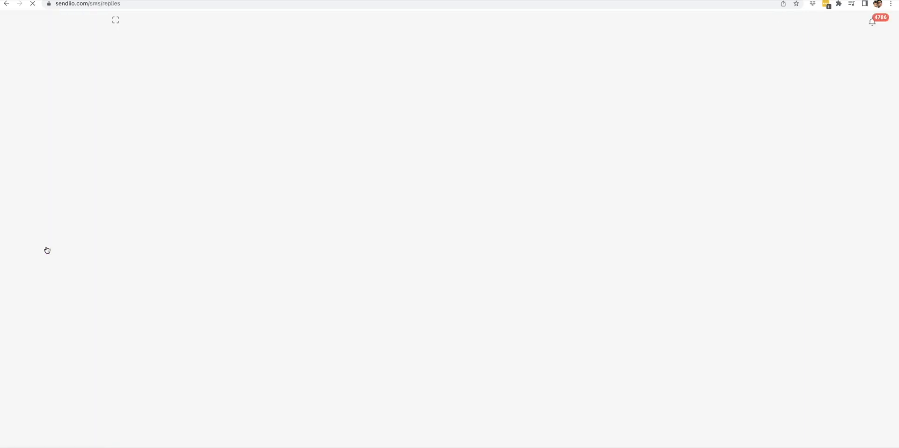
scroll(92, 323, down, 3)
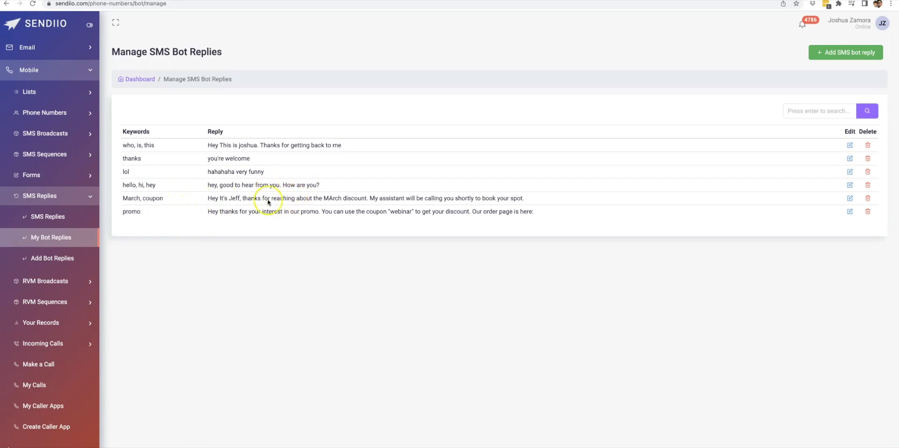
scroll(60, 305, down, 1)
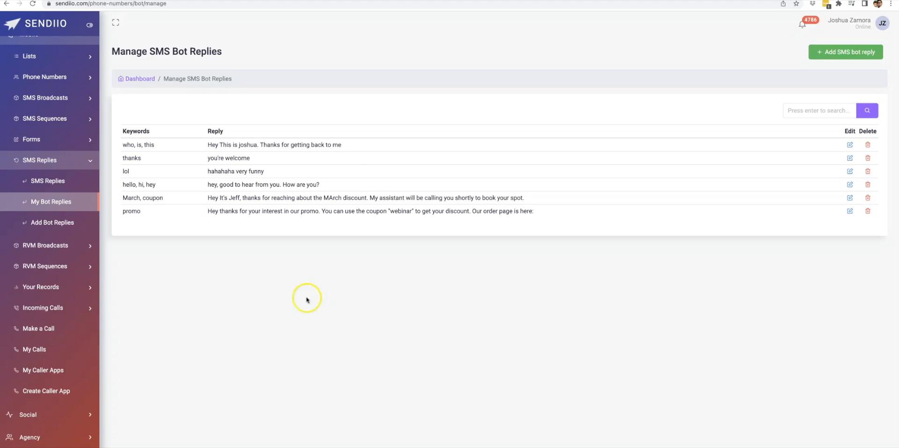
Return to the page for making a call and open the My Calls page.
click(70, 316)
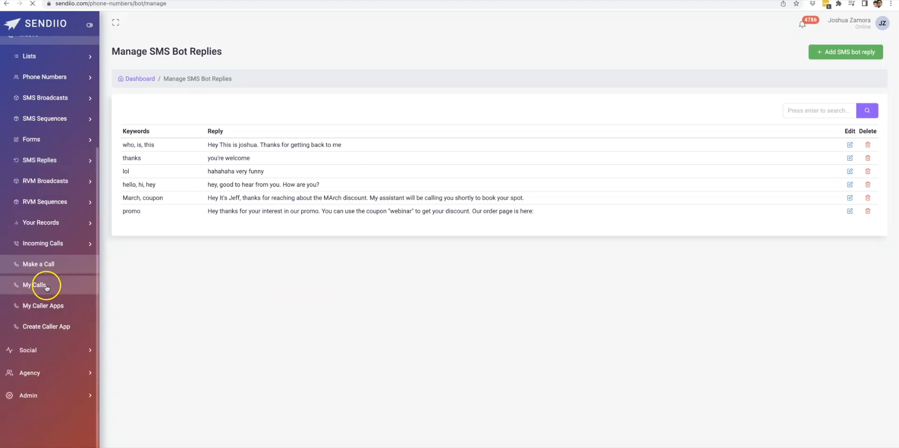
scroll(60, 347, down, 2)
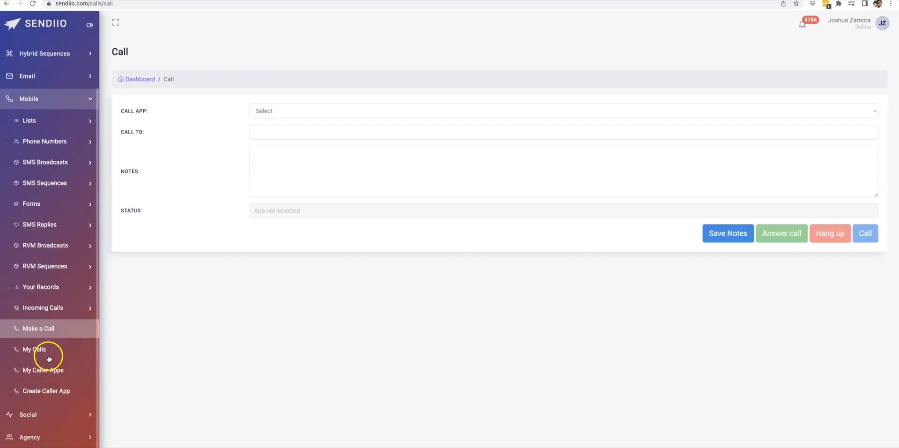
click(39, 350)
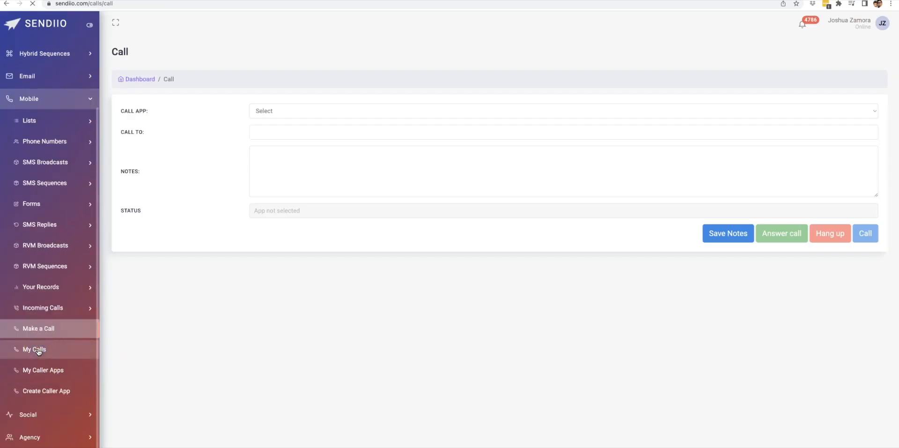